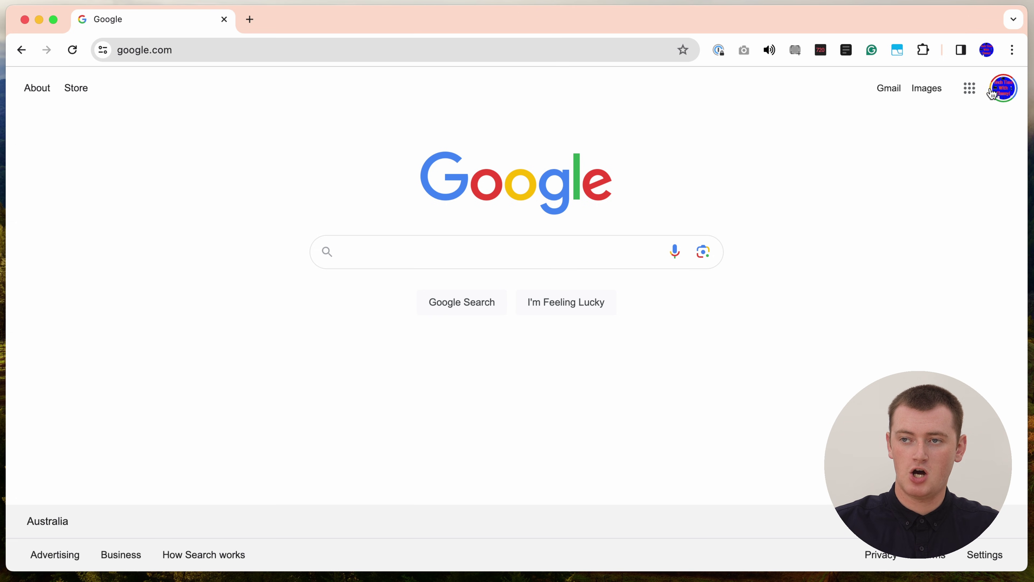
- Switch to the secondary demo Google account and return to the default account
click(1001, 93)
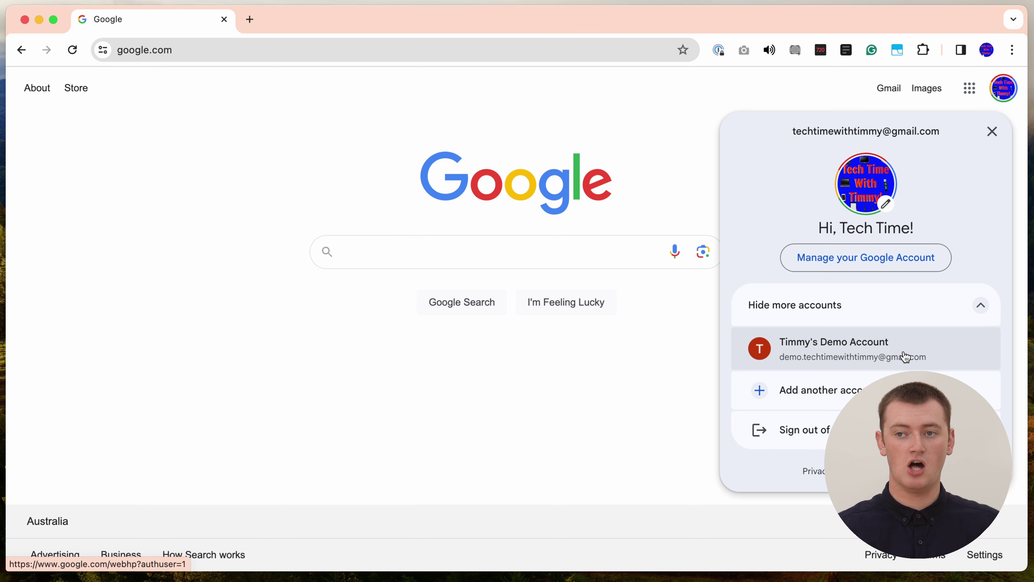
click(860, 349)
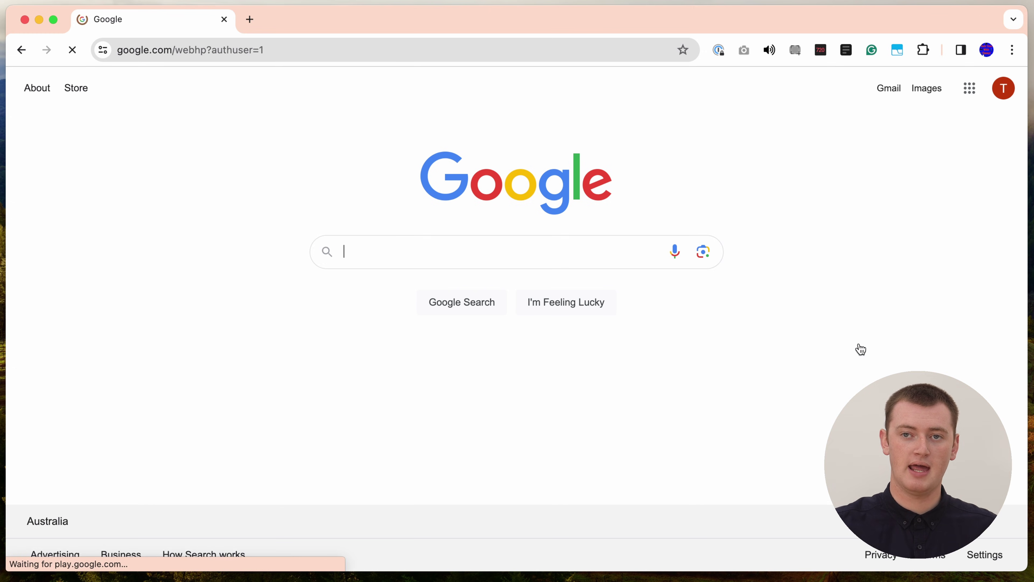
click(996, 97)
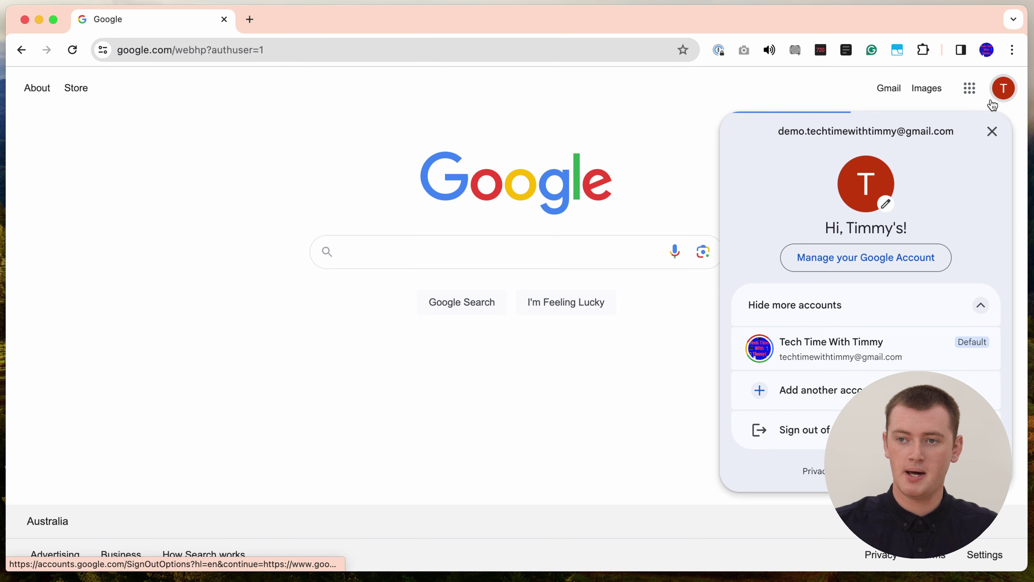
click(859, 360)
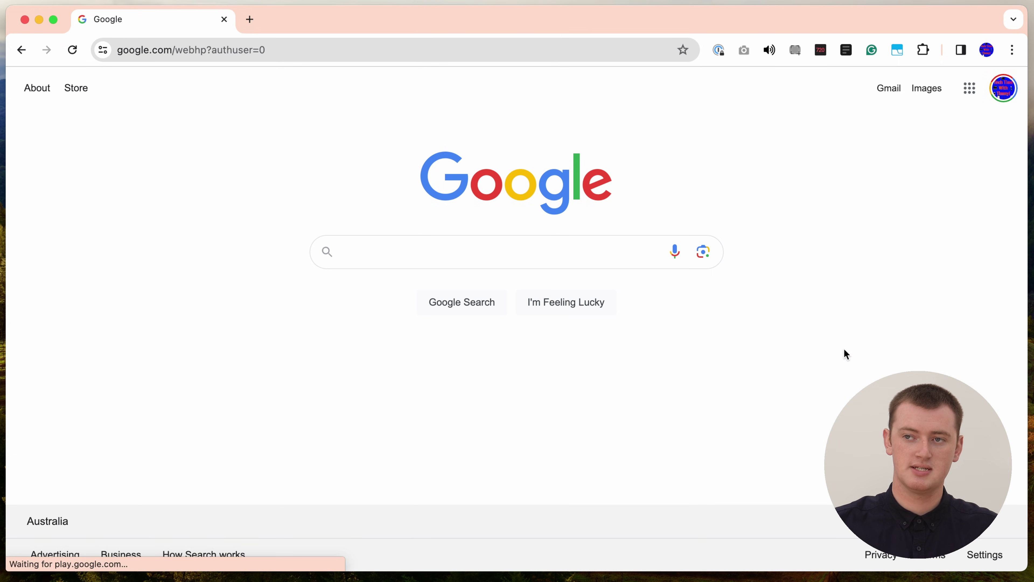
- Open the Security settings of the default Google Account
click(1002, 89)
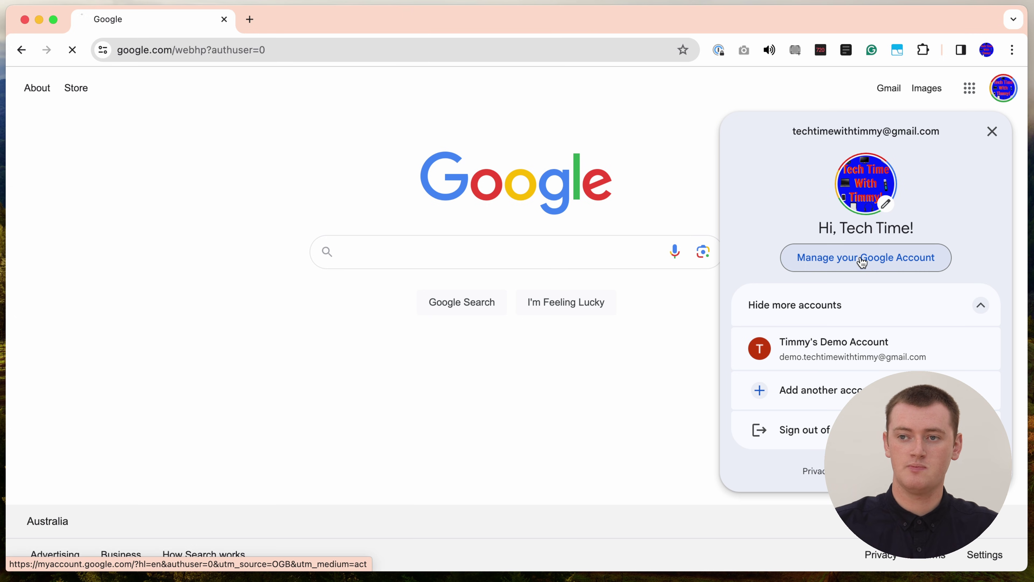
click(862, 259)
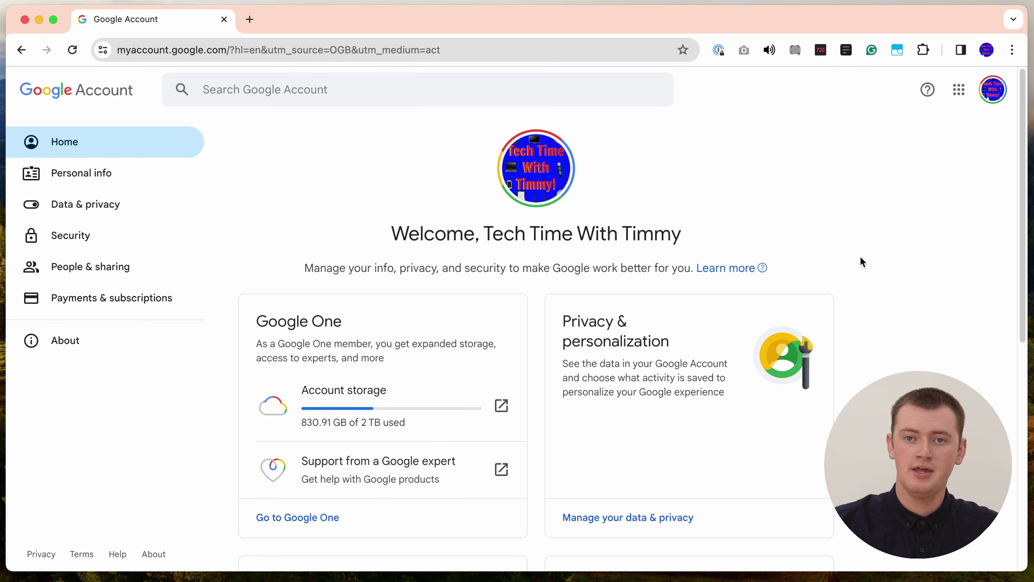
click(117, 240)
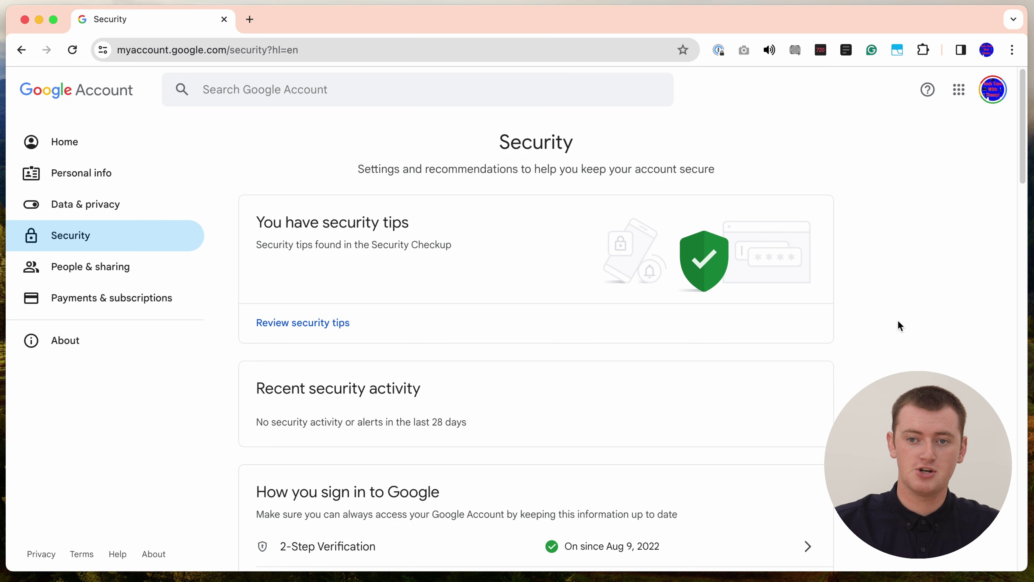
- Open the management page for all devices signed in to the account
scroll(880, 332, down, 5)
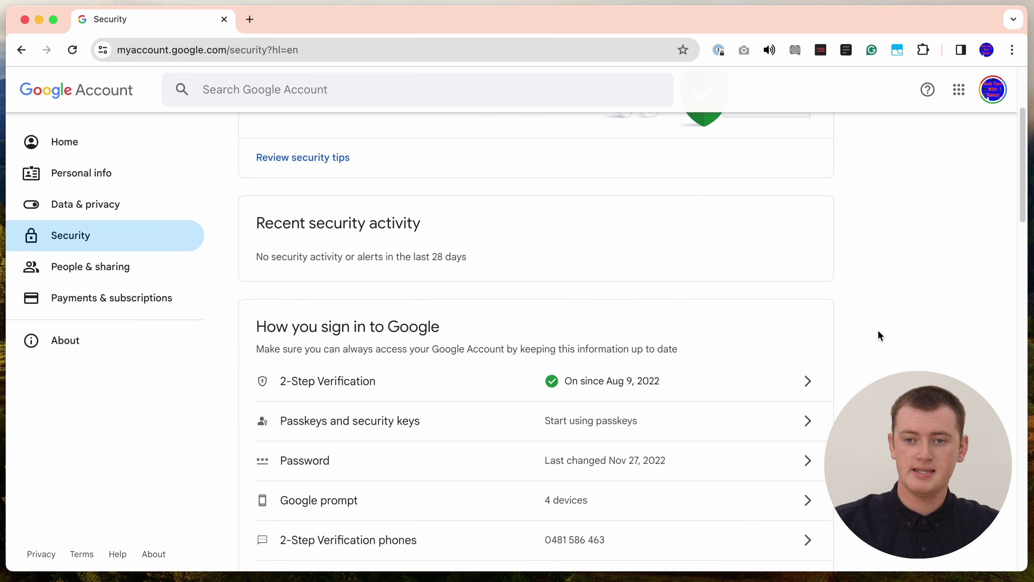
scroll(878, 331, down, 8)
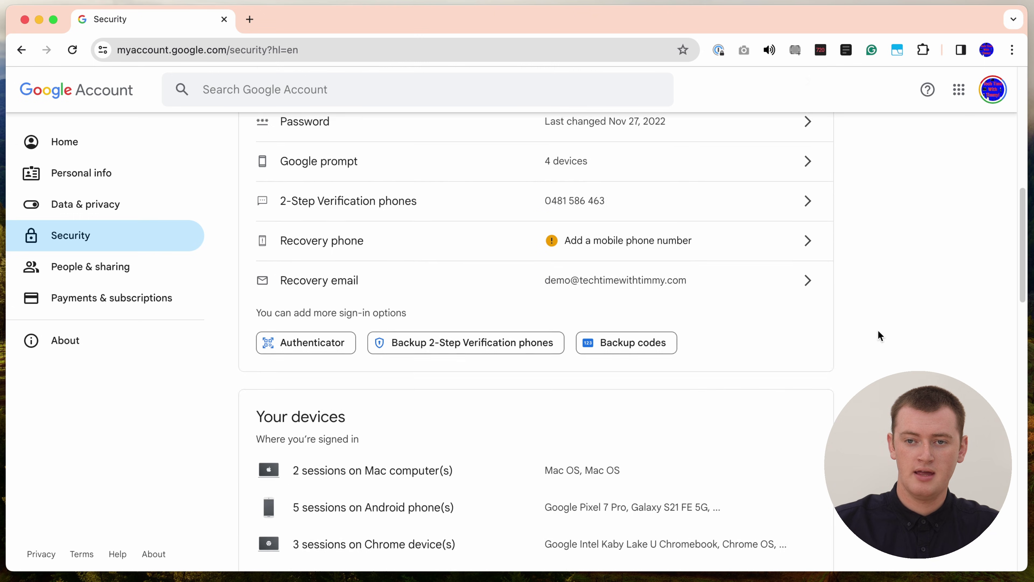
scroll(878, 330, down, 3)
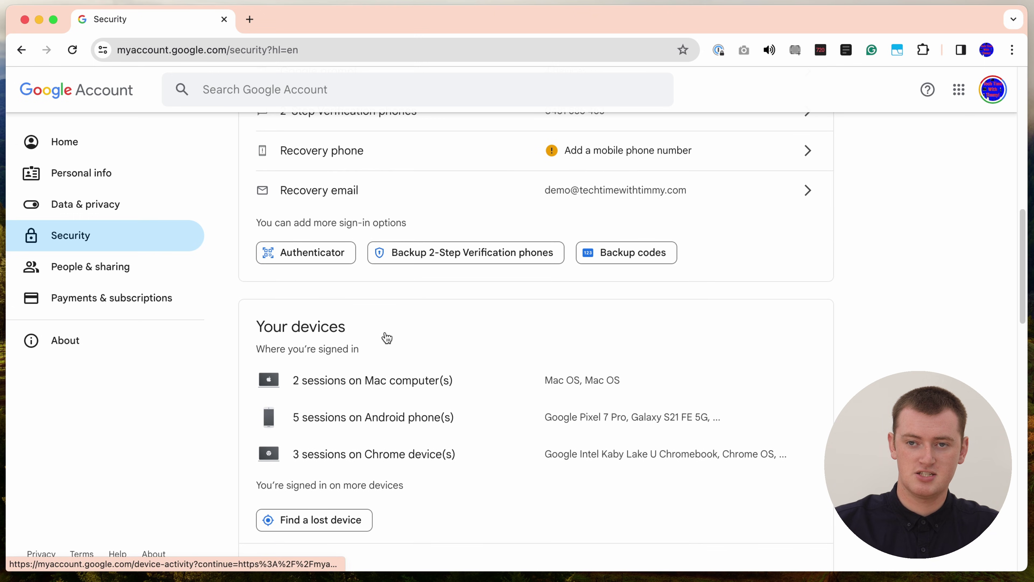
scroll(387, 338, down, 2)
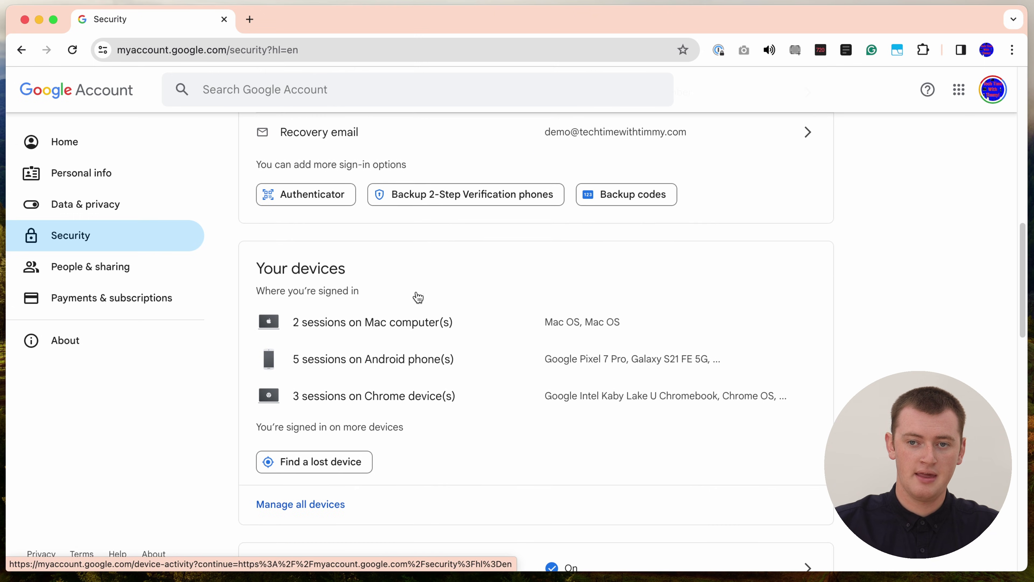
scroll(330, 504, down, 1)
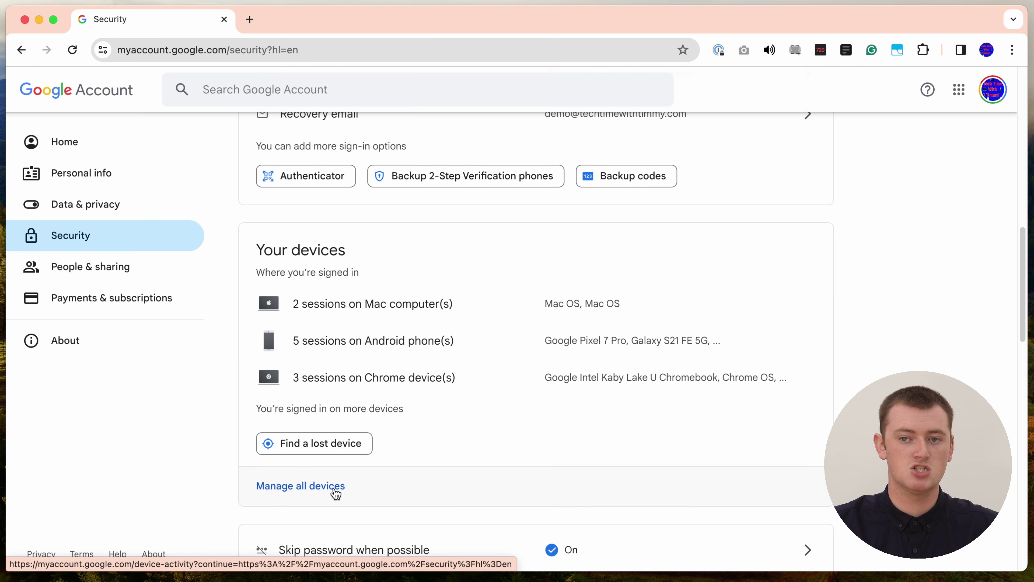
click(317, 488)
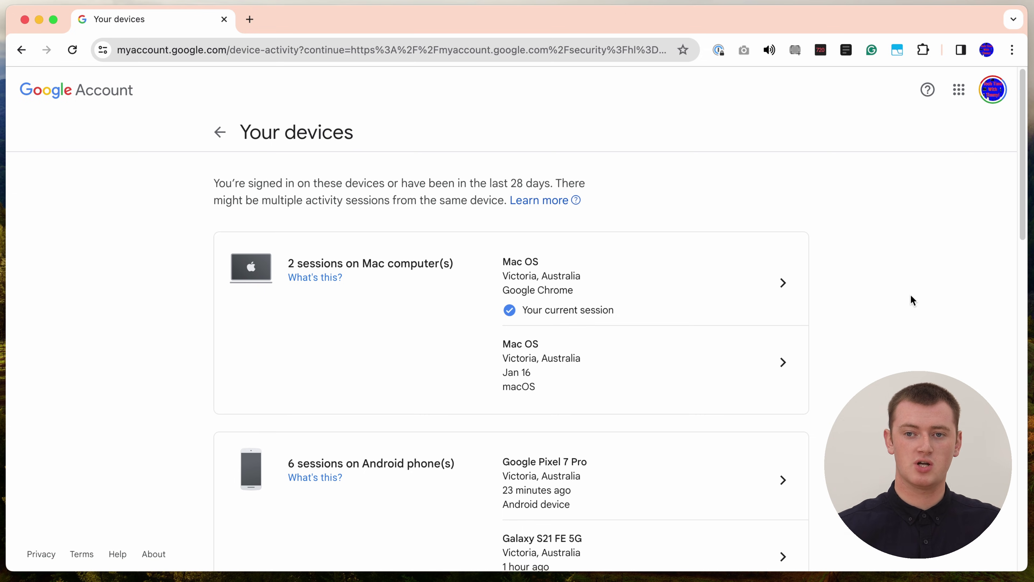
- Examine the Mac, Android, Chrome and Windows device sessions listed for the account, including their last activity and inactive or signed-out status
scroll(912, 293, down, 5)
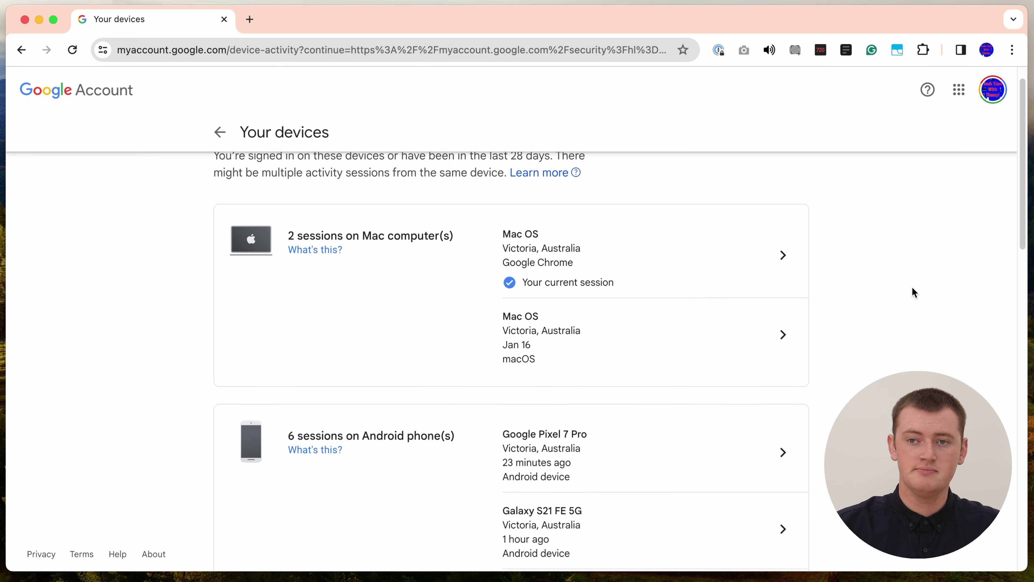
scroll(912, 292, down, 3)
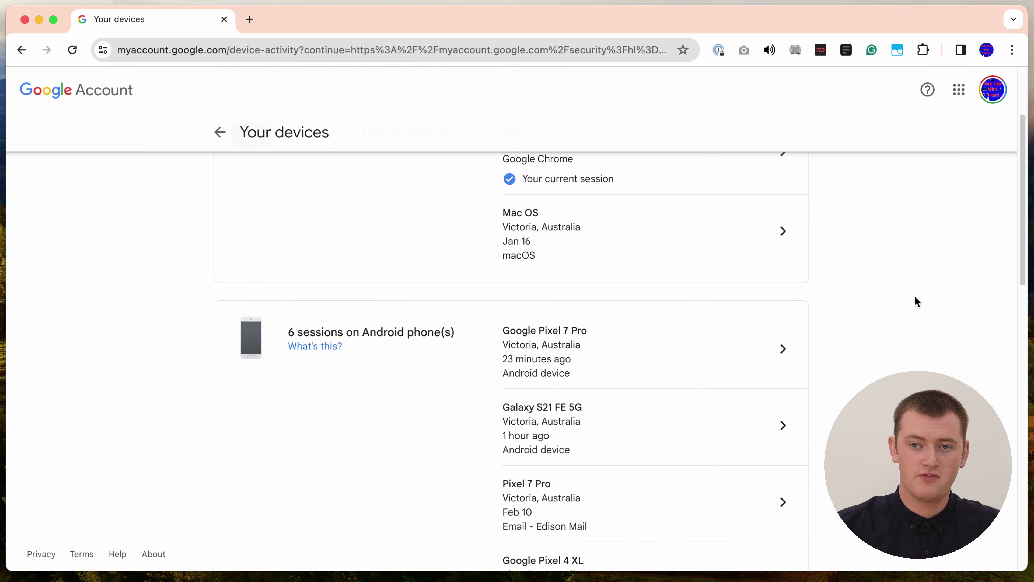
scroll(916, 297, down, 3)
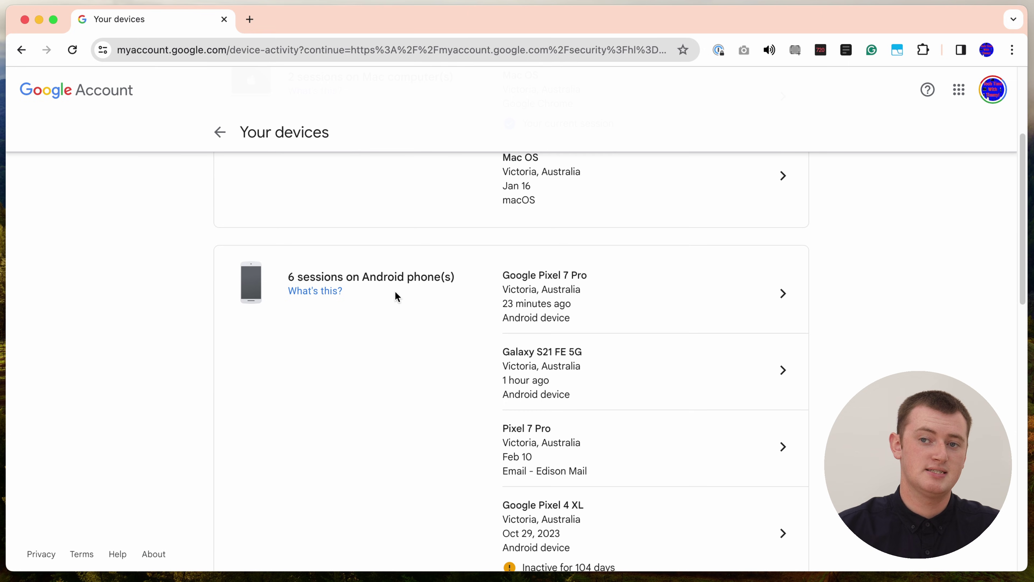
scroll(395, 290, down, 1)
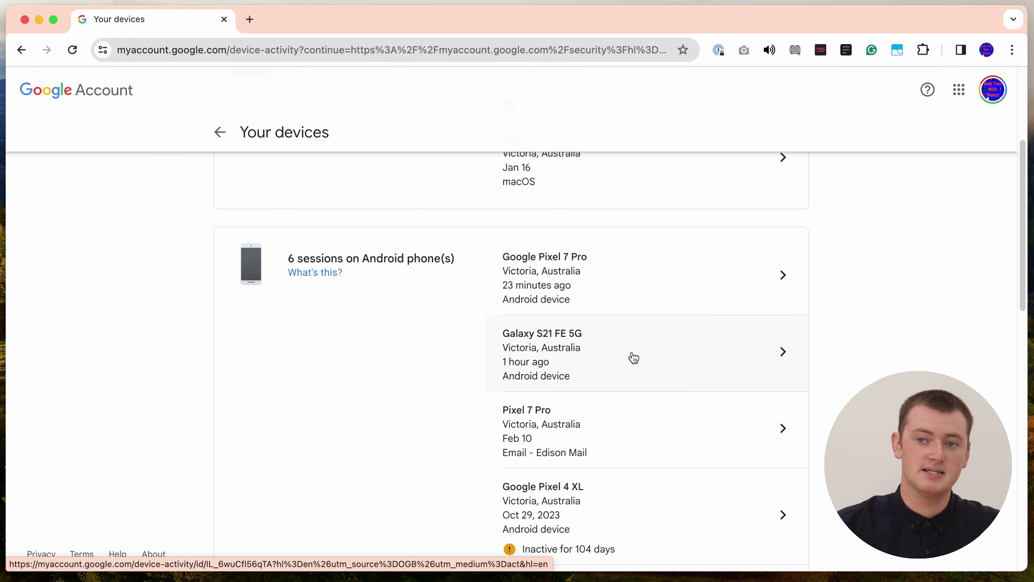
scroll(634, 357, down, 1)
scroll(634, 357, down, 1)
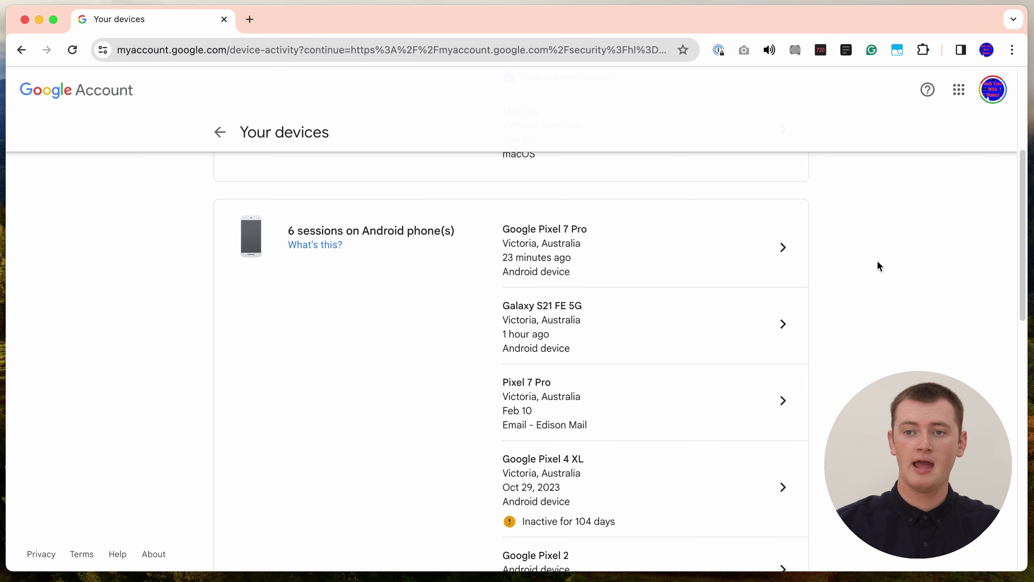
scroll(857, 261, down, 3)
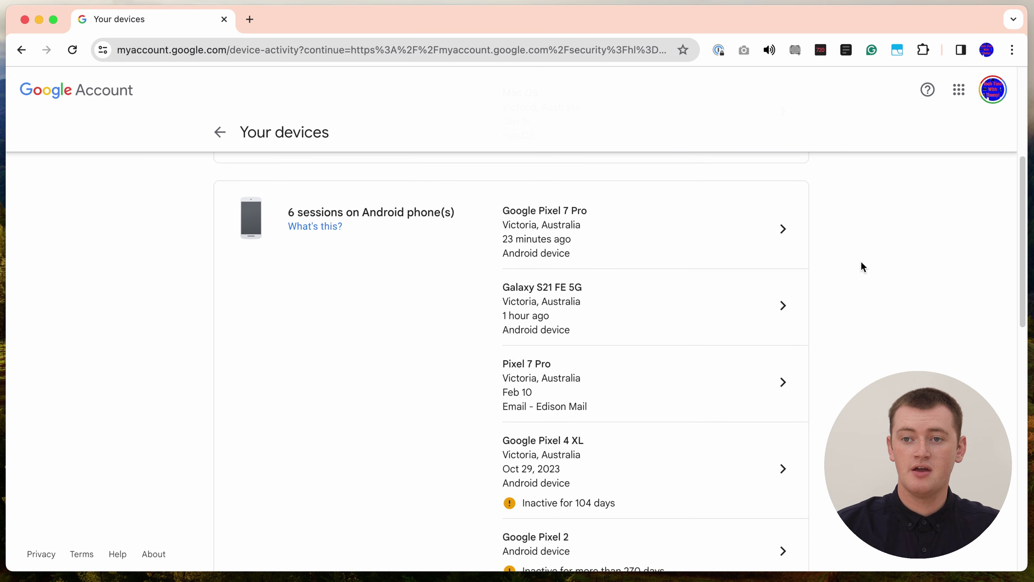
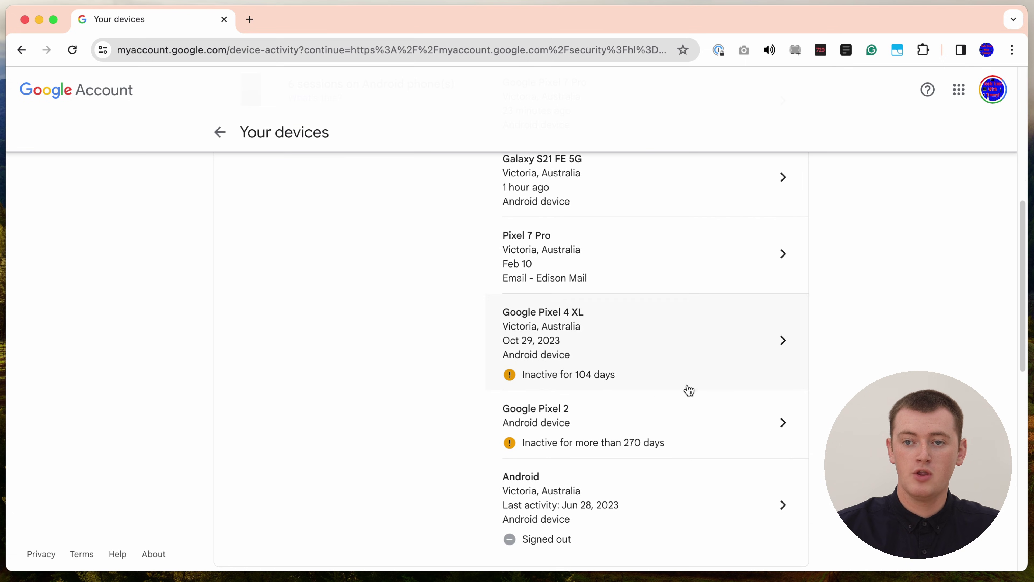
scroll(815, 347, down, 1)
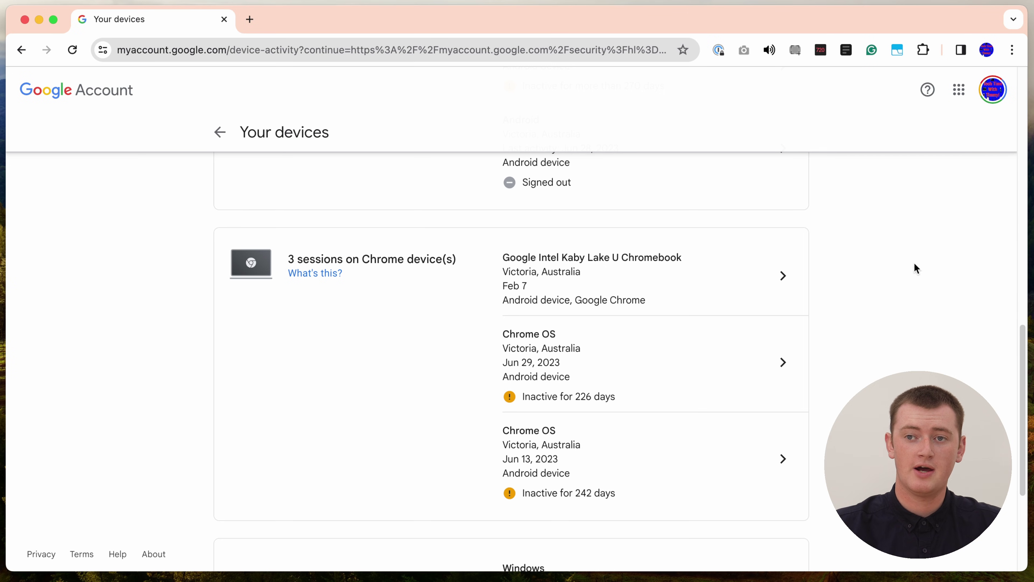
scroll(905, 266, down, 1)
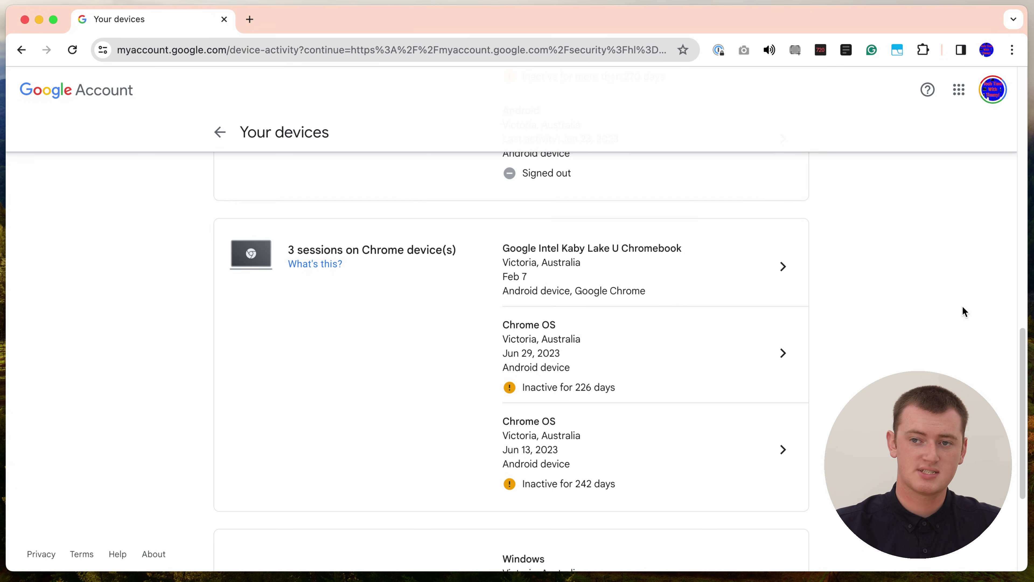
scroll(958, 315, down, 2)
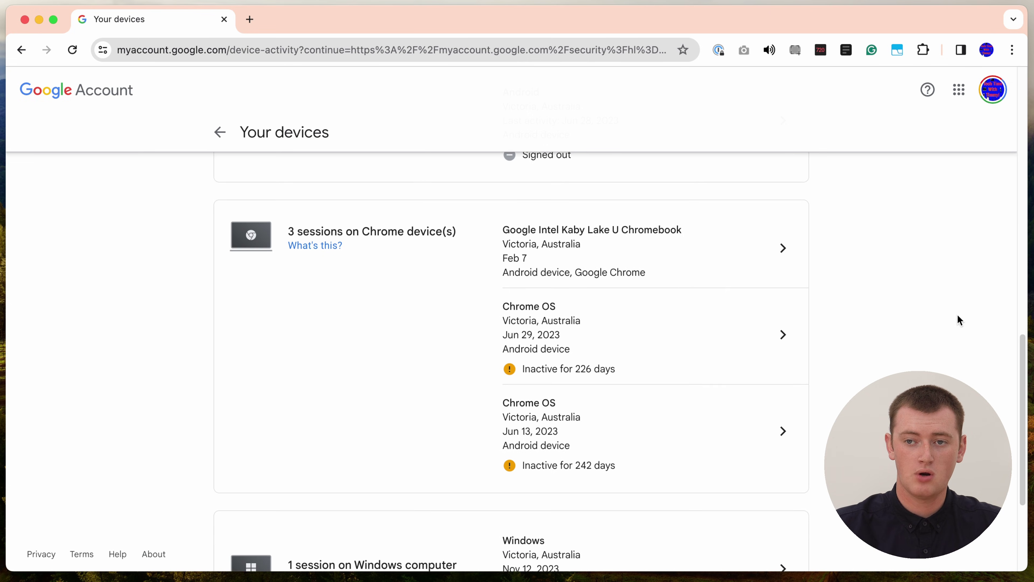
scroll(956, 313, down, 3)
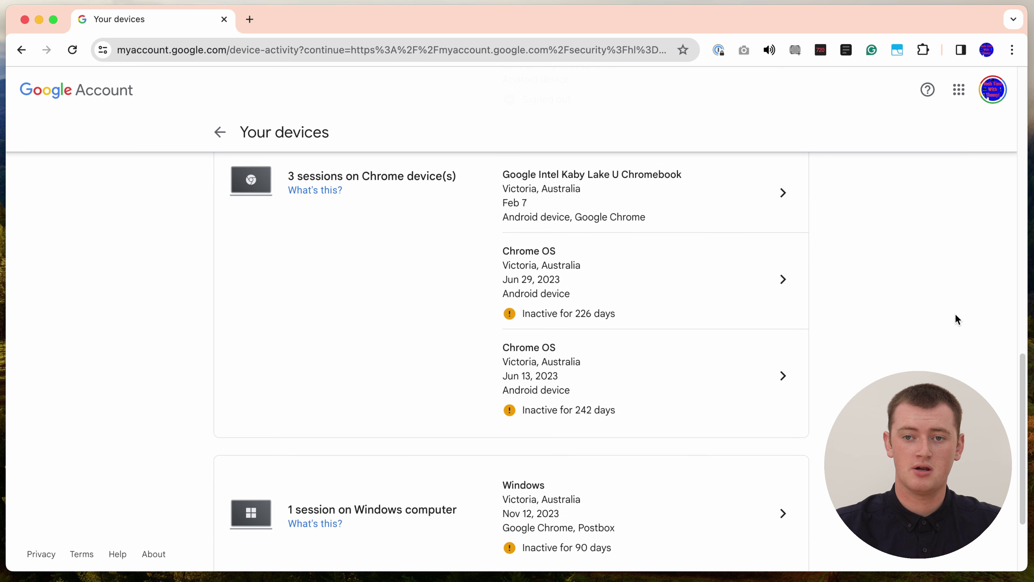
scroll(955, 314, down, 1)
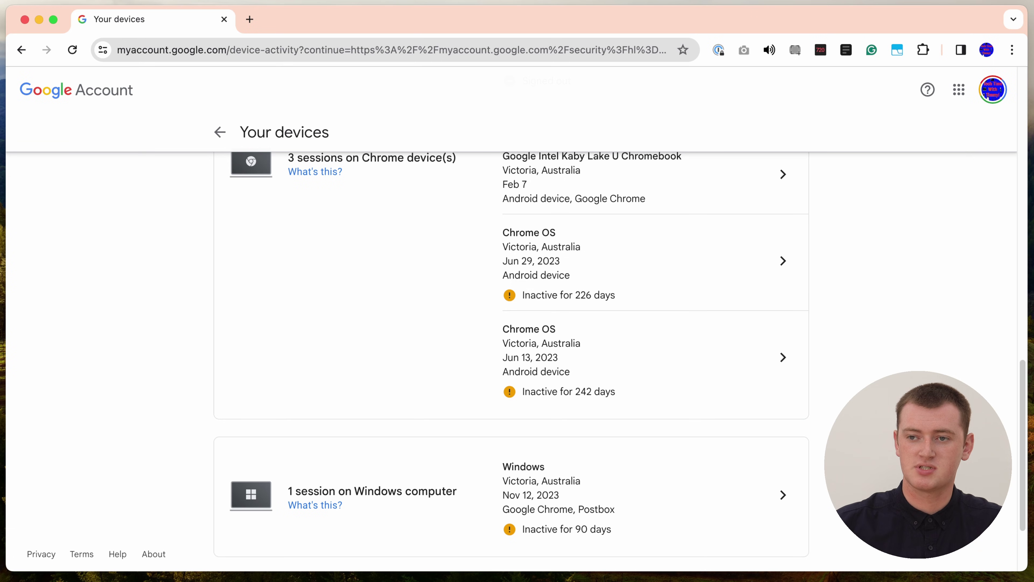
scroll(511, 358, up, 10)
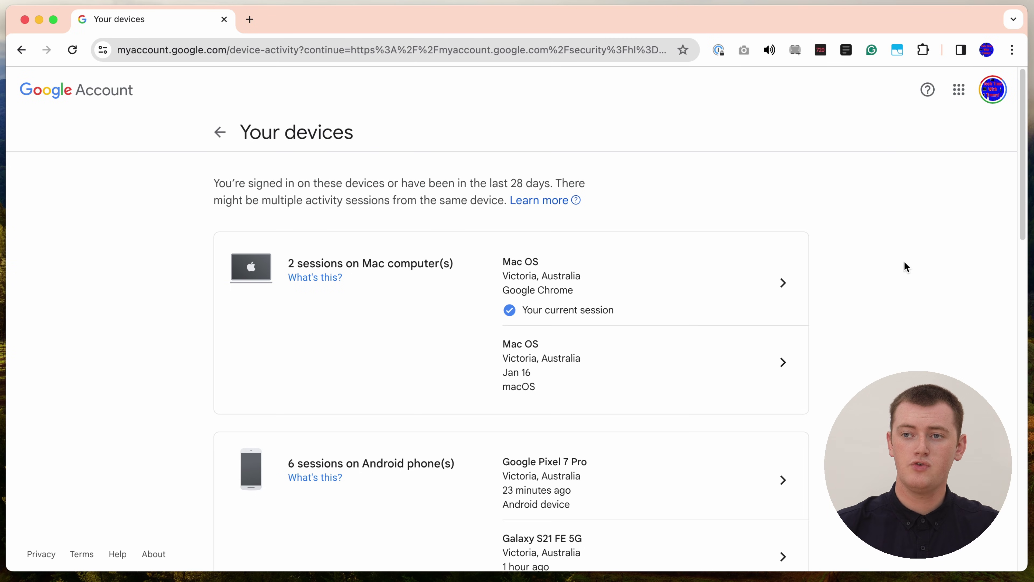
- Open the details of the Windows computer session in the device list
scroll(904, 263, down, 6)
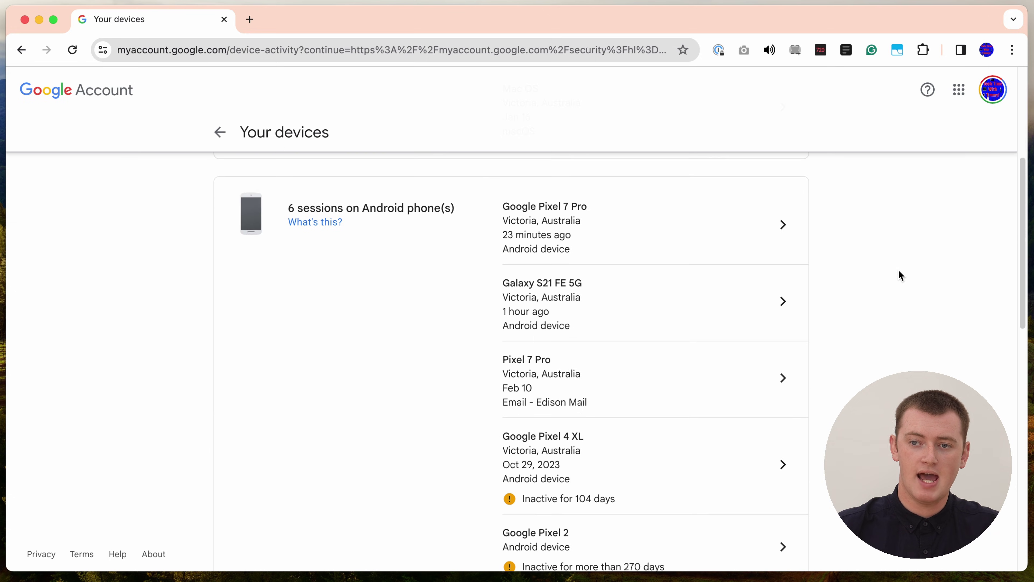
scroll(898, 271, down, 9)
scroll(898, 270, down, 3)
scroll(897, 270, down, 2)
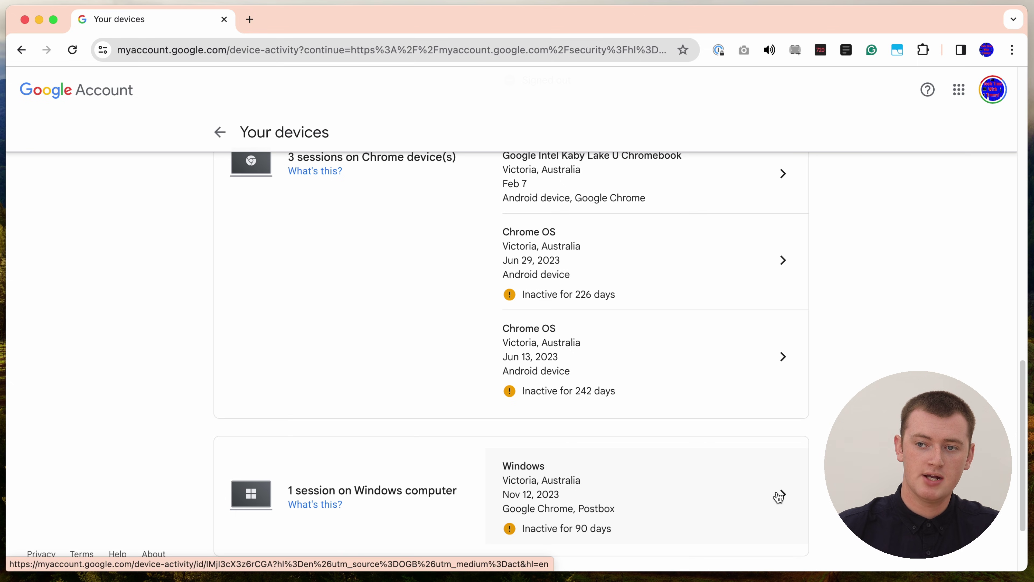
click(782, 495)
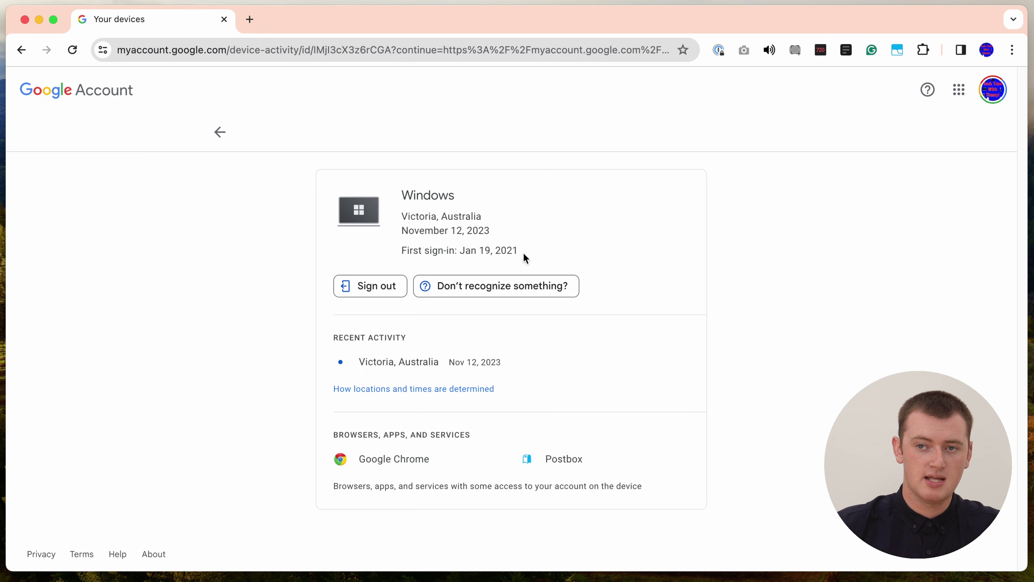
- Check the Windows session's first sign-in date and its browser access, and sign the account out on that device
drag(539, 249, 477, 251)
click(758, 285)
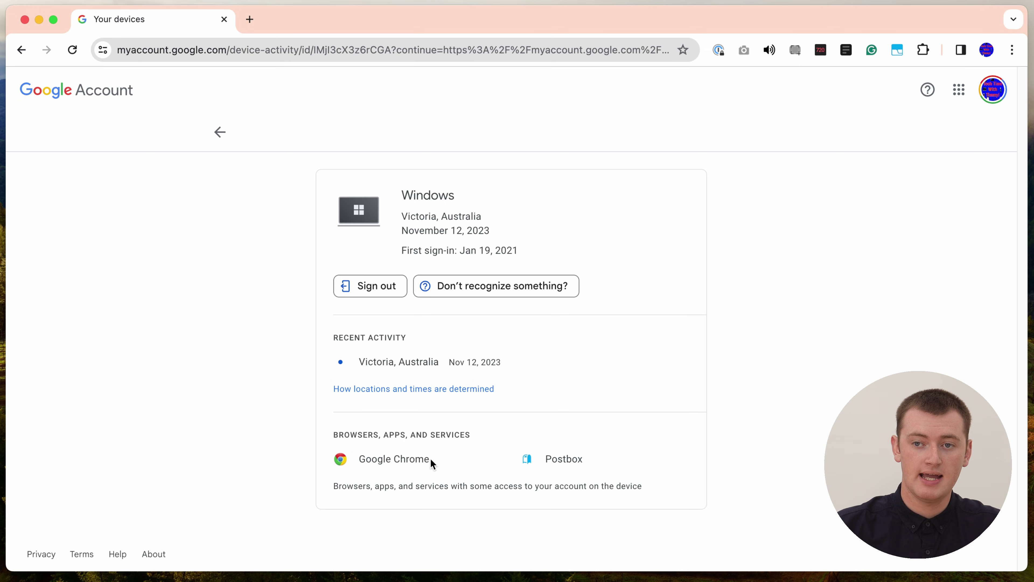
drag(430, 459, 358, 464)
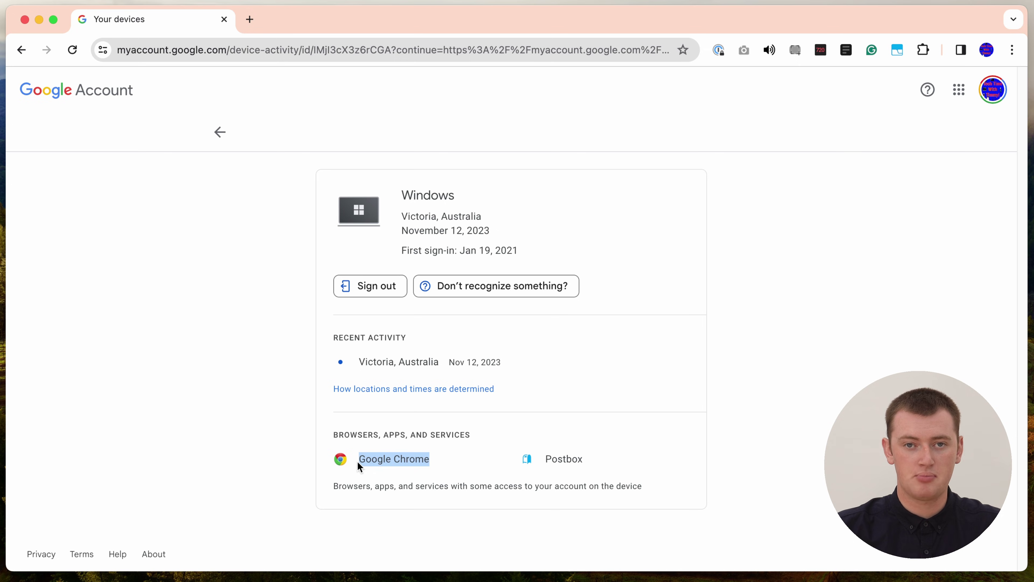
click(655, 460)
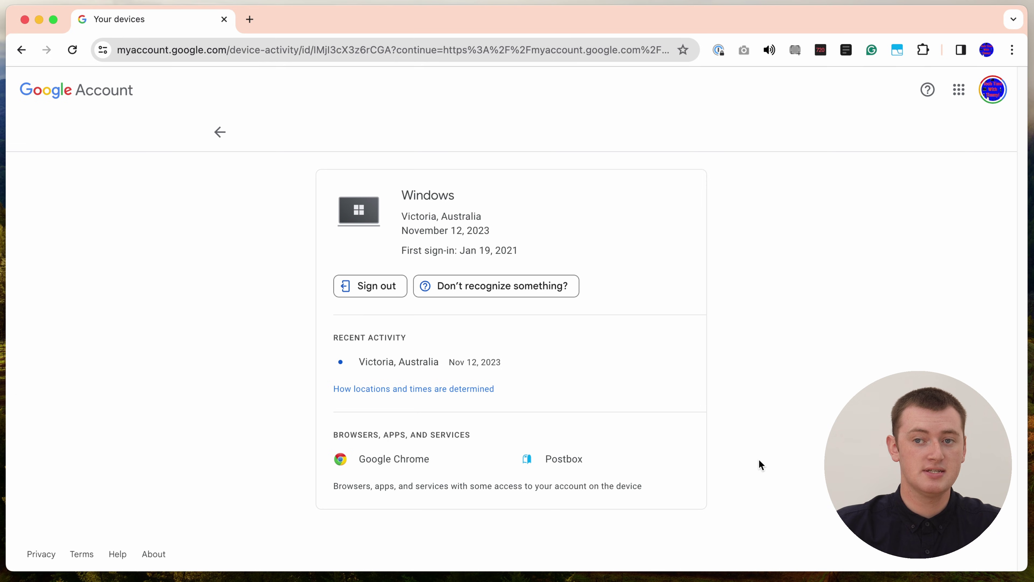
click(375, 285)
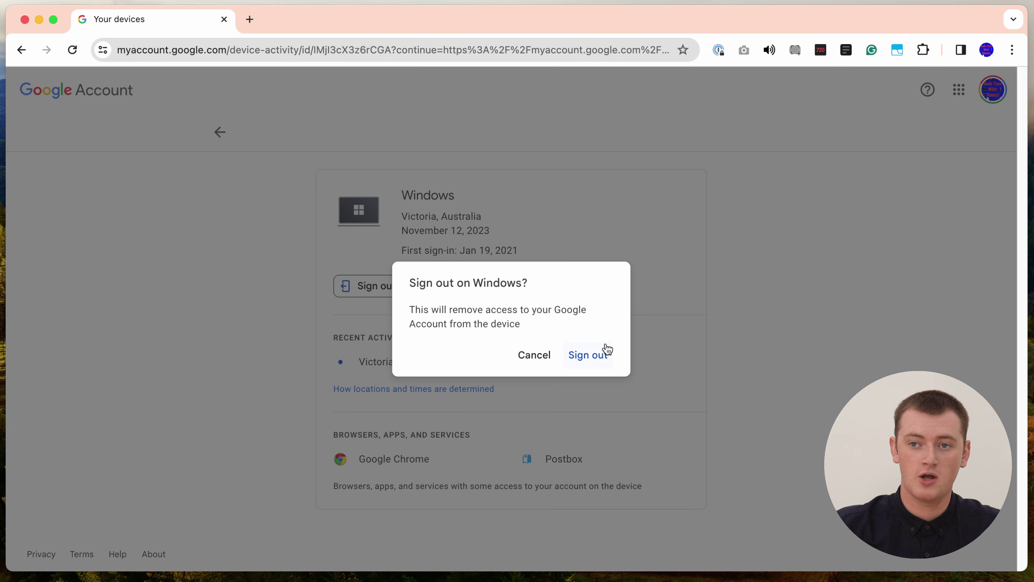
click(597, 357)
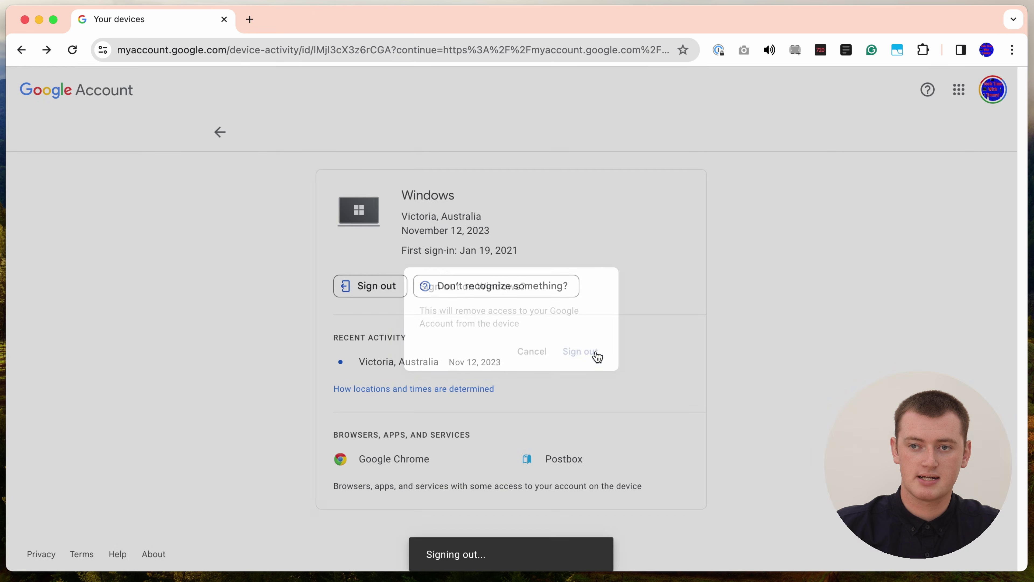
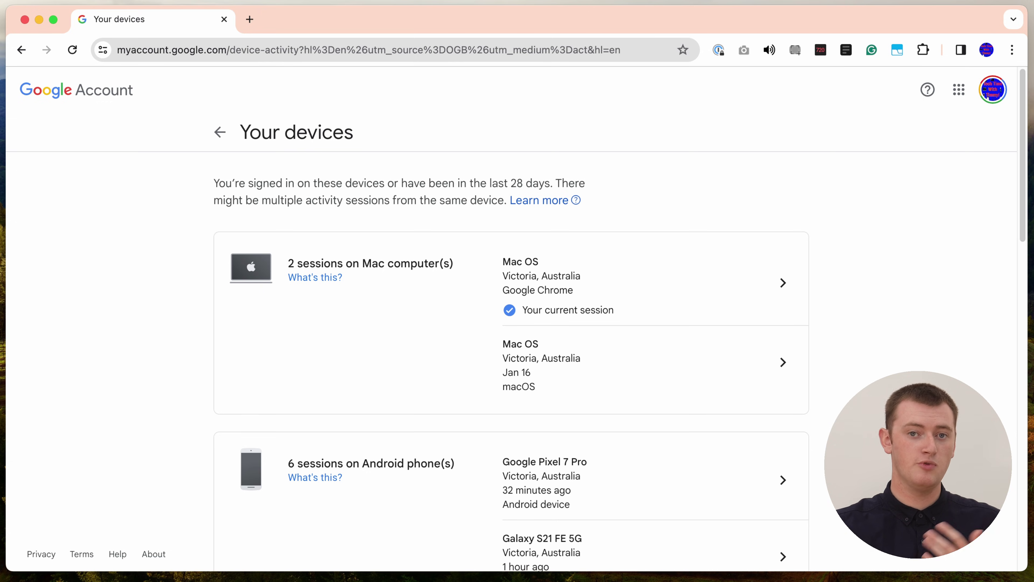
- Open the inactive Google Pixel 4 XL session from the Android phones and sign the account out on that device
scroll(873, 381, down, 3)
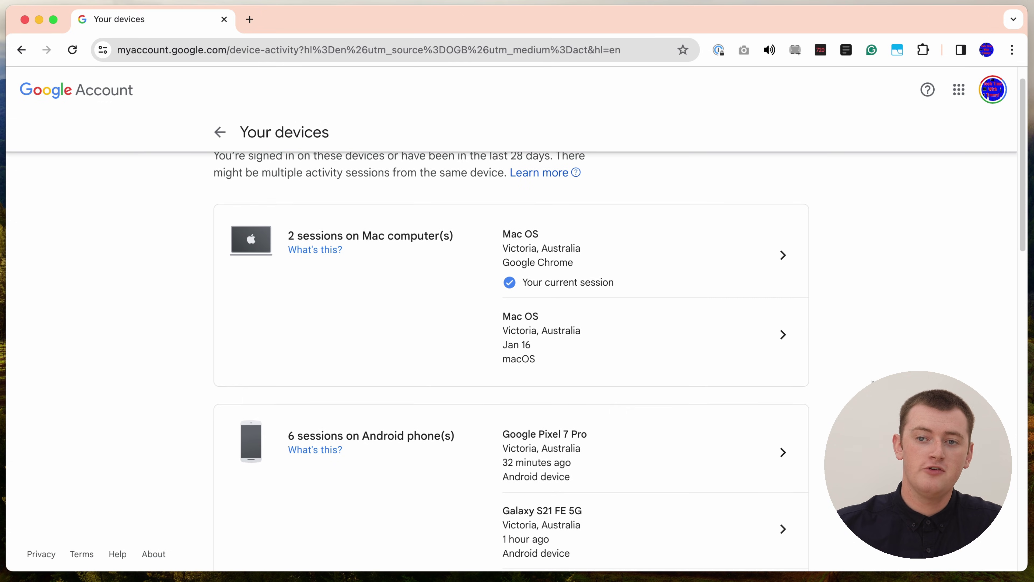
scroll(872, 380, down, 2)
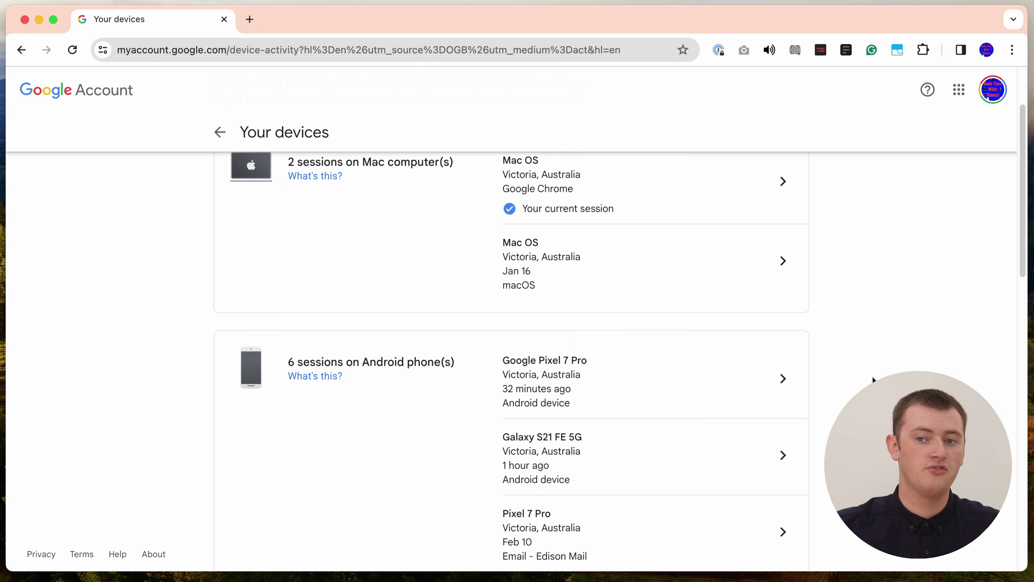
scroll(873, 381, down, 2)
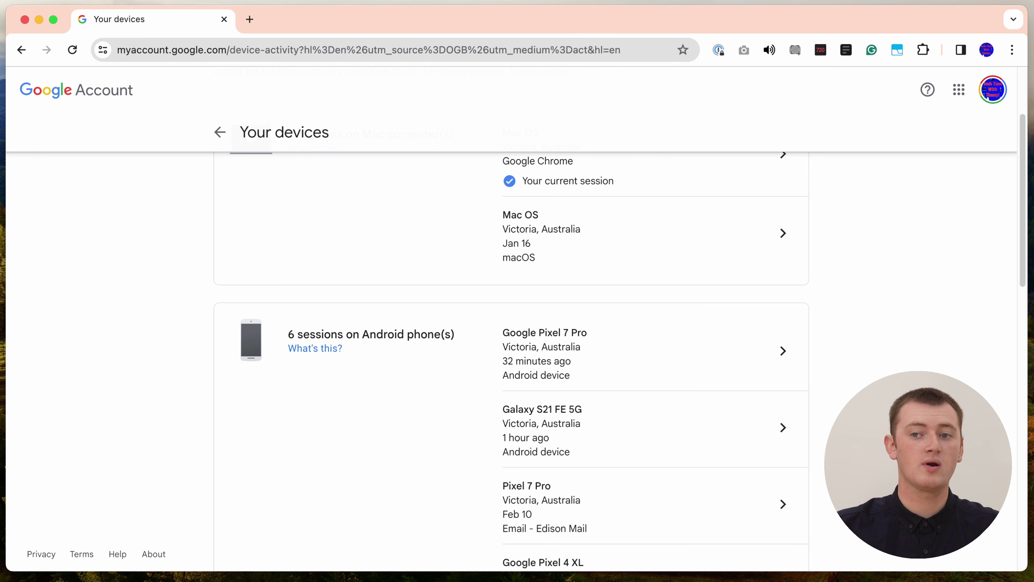
scroll(620, 358, down, 9)
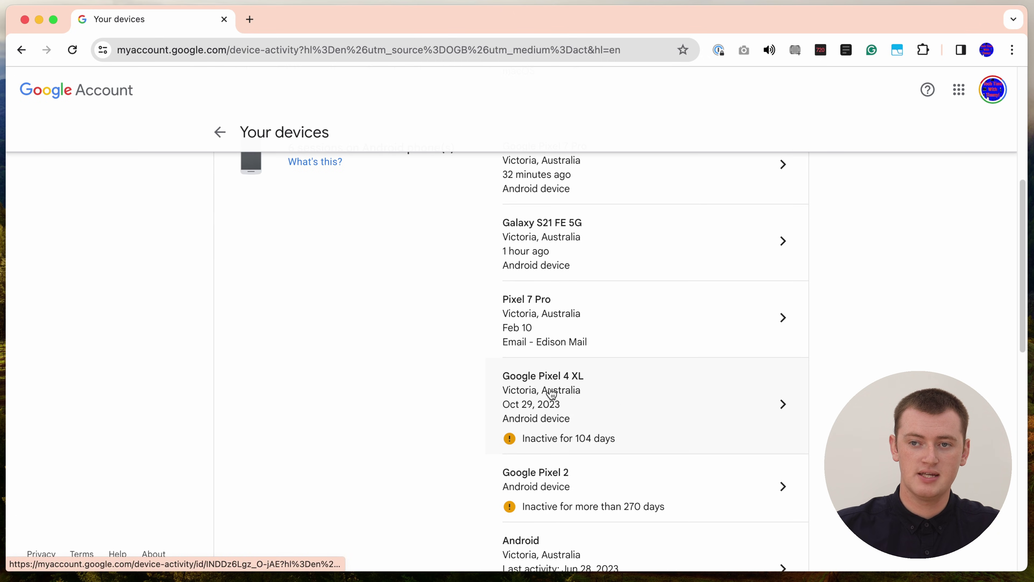
click(685, 422)
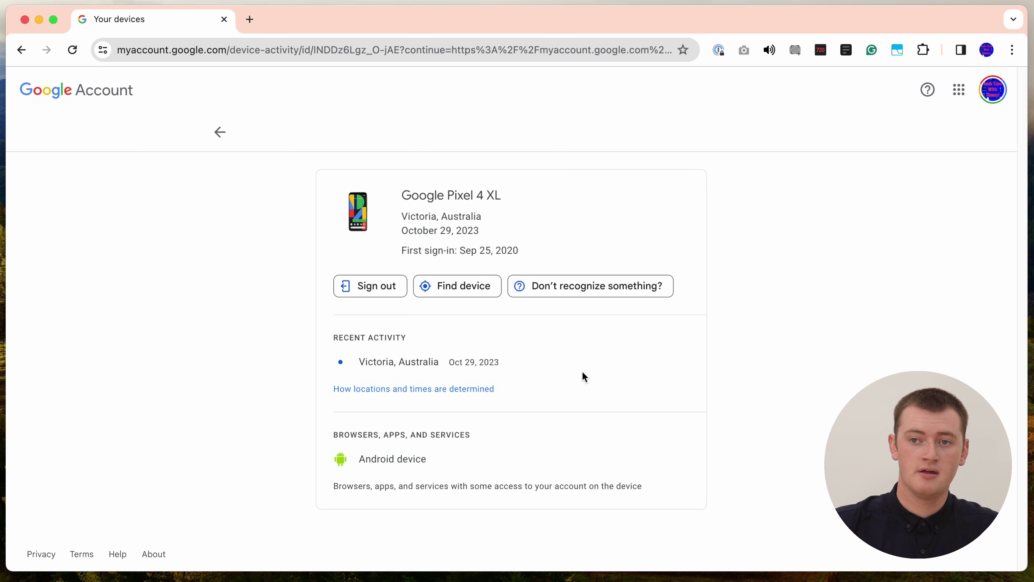
click(371, 290)
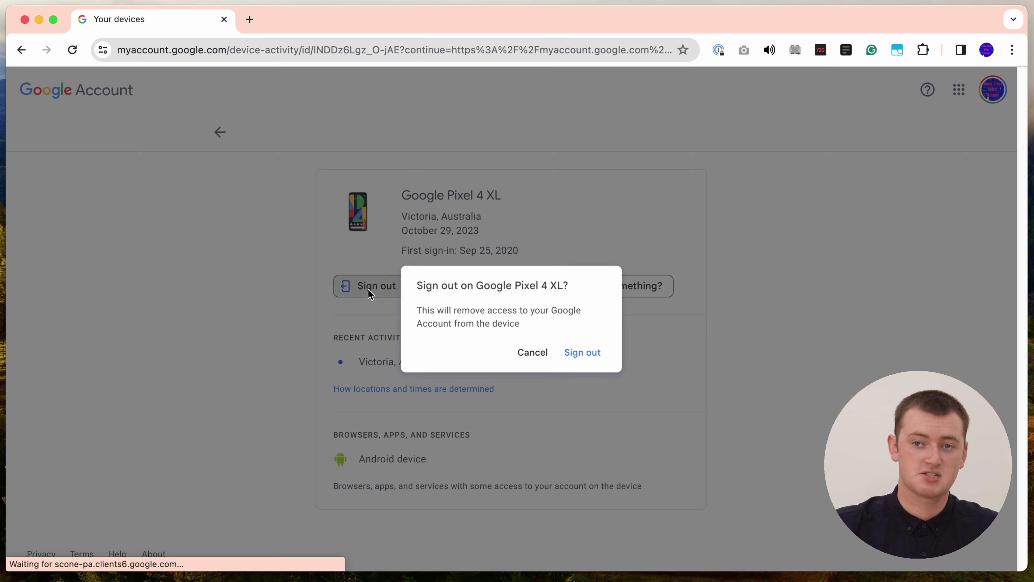
click(583, 351)
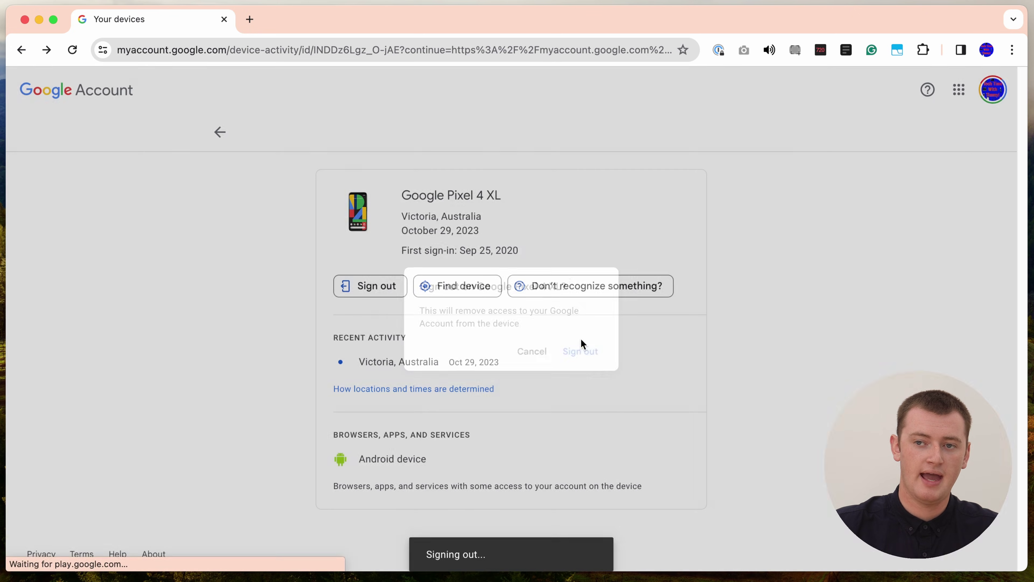